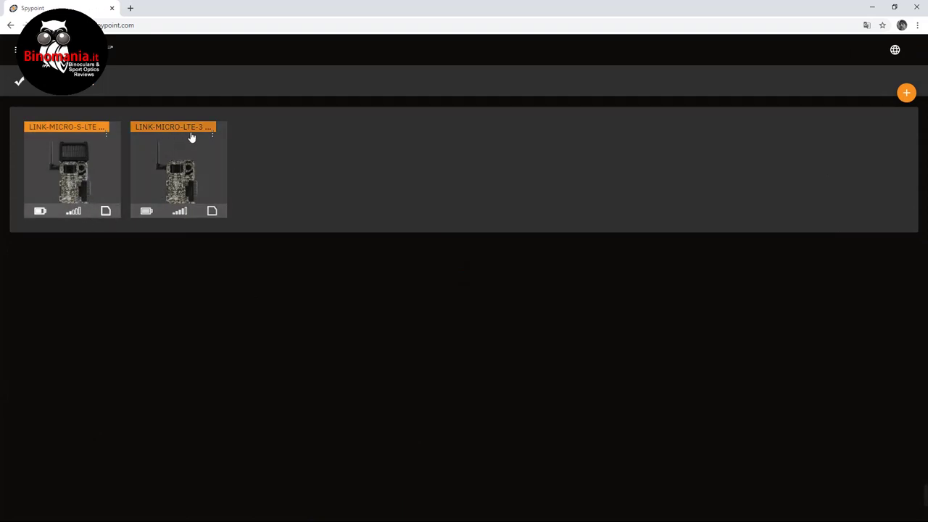
- Open the LINK-MICRO-LTE camera's photo gallery, view a February 24 night photo of the fox enlarged, and return to the gallery
{"action": "left_click", "coordinate": [186, 168]}
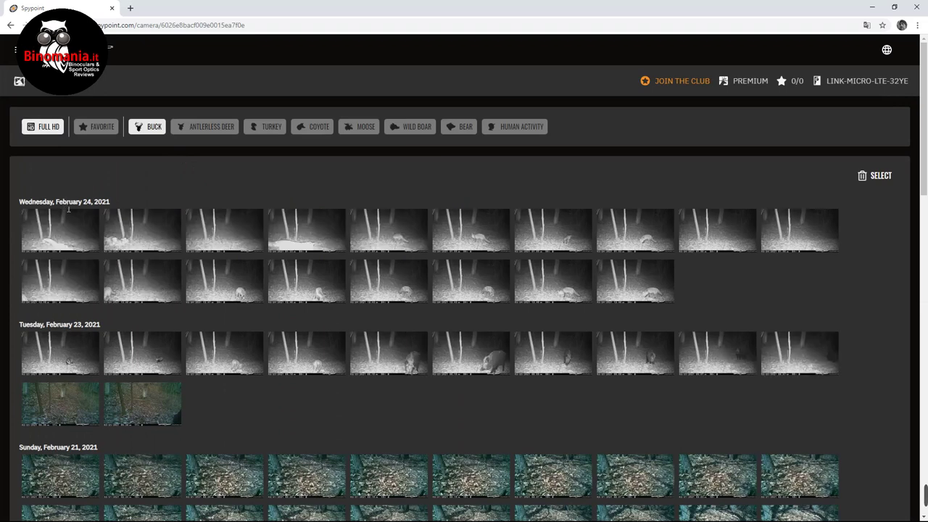
{"action": "left_click", "coordinate": [621, 351]}
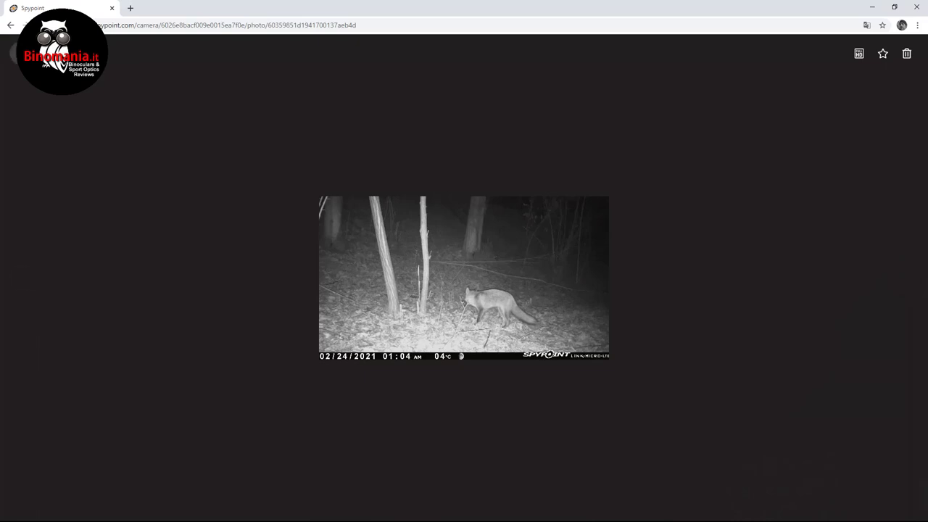
{"action": "left_click", "coordinate": [13, 50]}
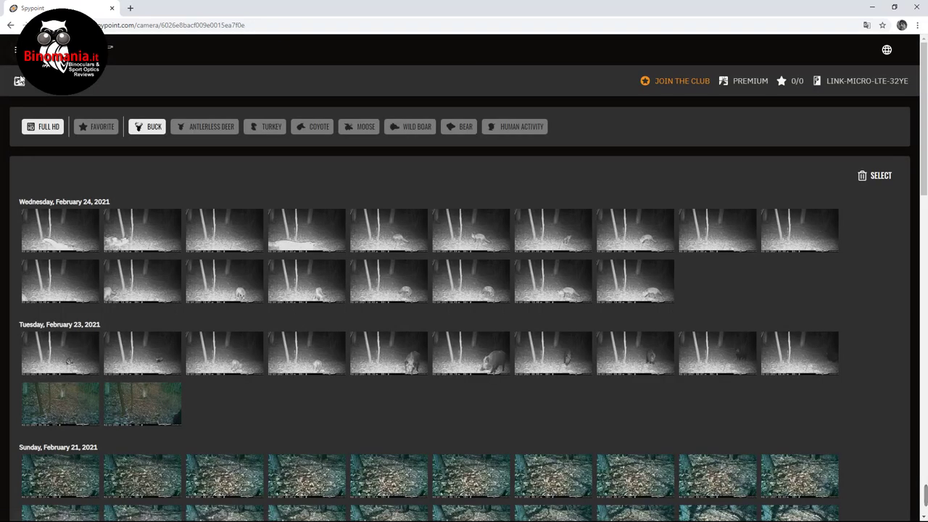
- Switch from the current camera to the LINK-MICRO-S-LTE camera and open its photo gallery
{"action": "left_click", "coordinate": [15, 49]}
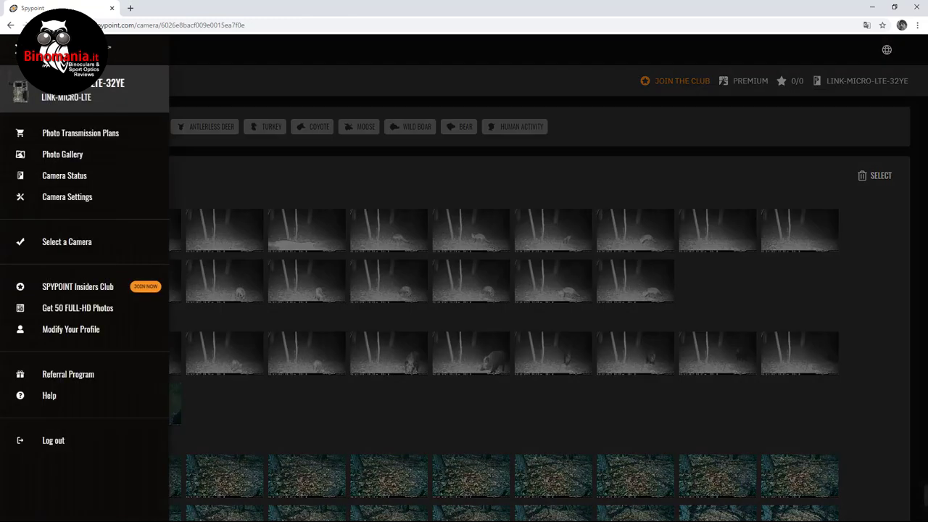
{"action": "left_click", "coordinate": [109, 241]}
{"action": "left_click", "coordinate": [80, 178]}
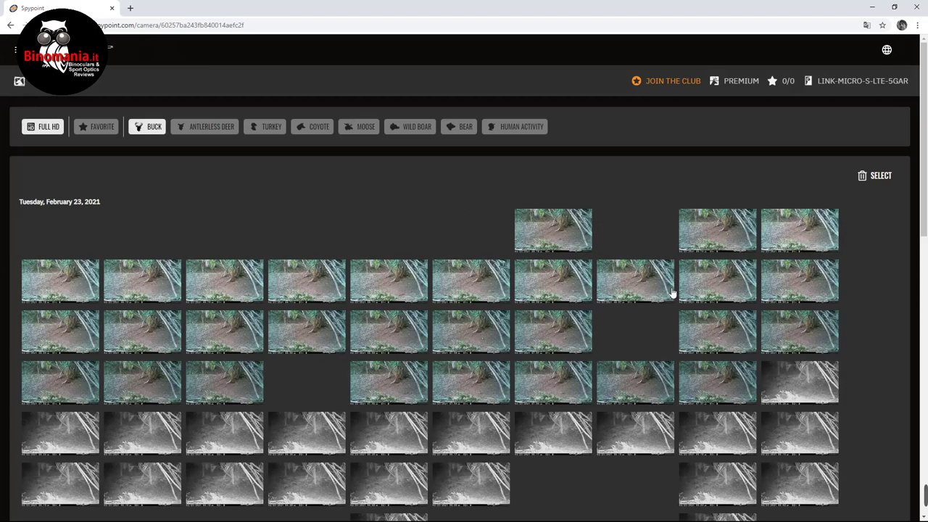
- Browse the February 23 photos, view one of the night shots with two deer enlarged, and return to the gallery
{"action": "scroll", "coordinate": [425, 254], "scroll_direction": "down", "scroll_amount": 6}
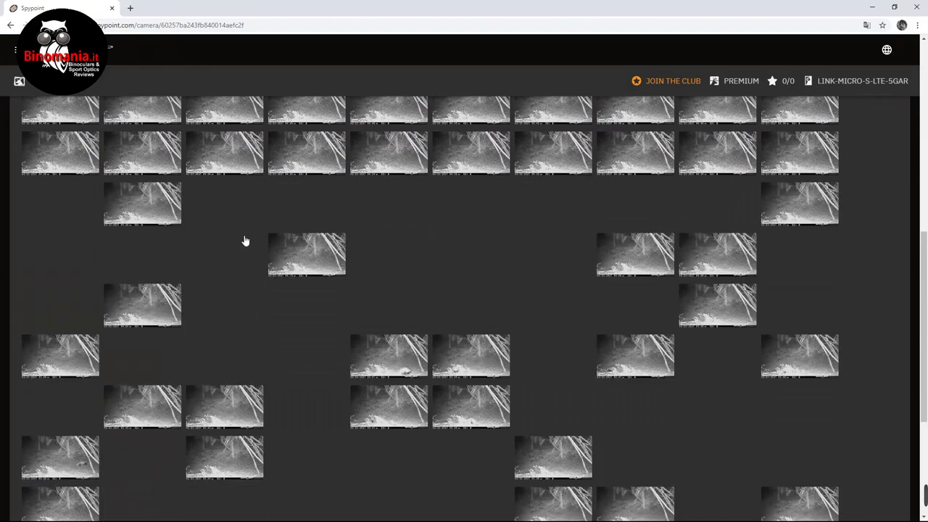
{"action": "scroll", "coordinate": [391, 297], "scroll_direction": "down", "scroll_amount": 3}
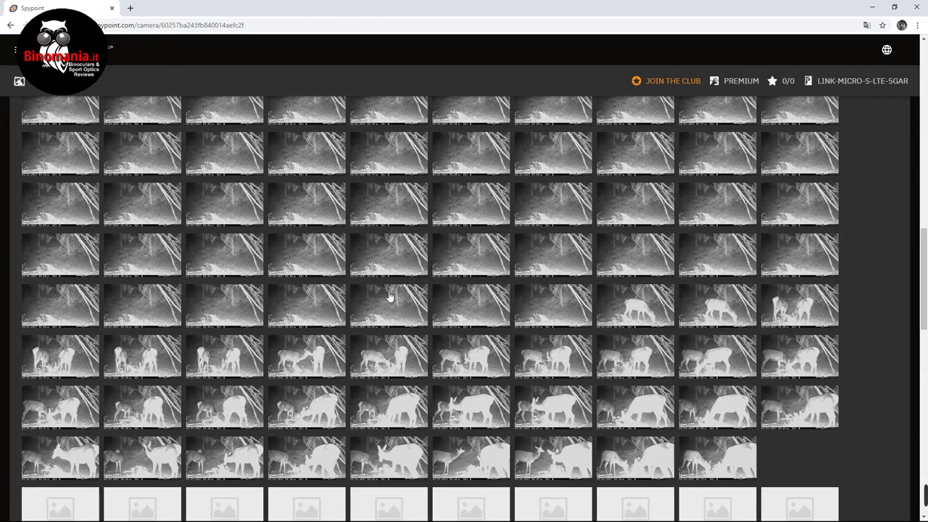
{"action": "scroll", "coordinate": [389, 296], "scroll_direction": "down", "scroll_amount": 3}
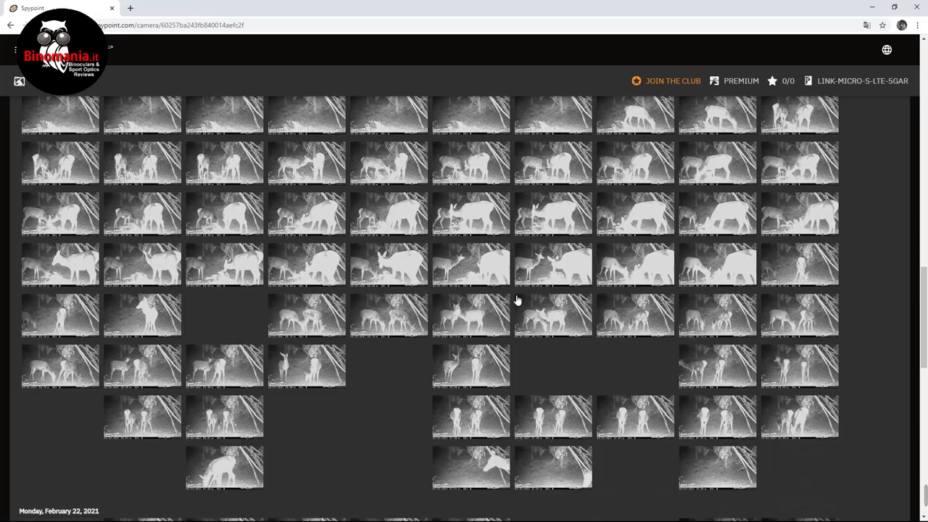
{"action": "left_click", "coordinate": [642, 310]}
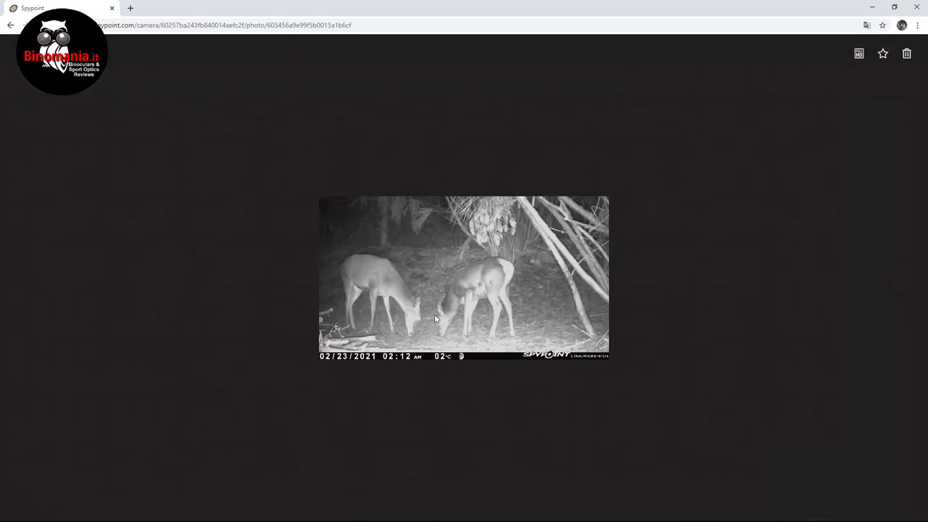
{"action": "left_click", "coordinate": [13, 53]}
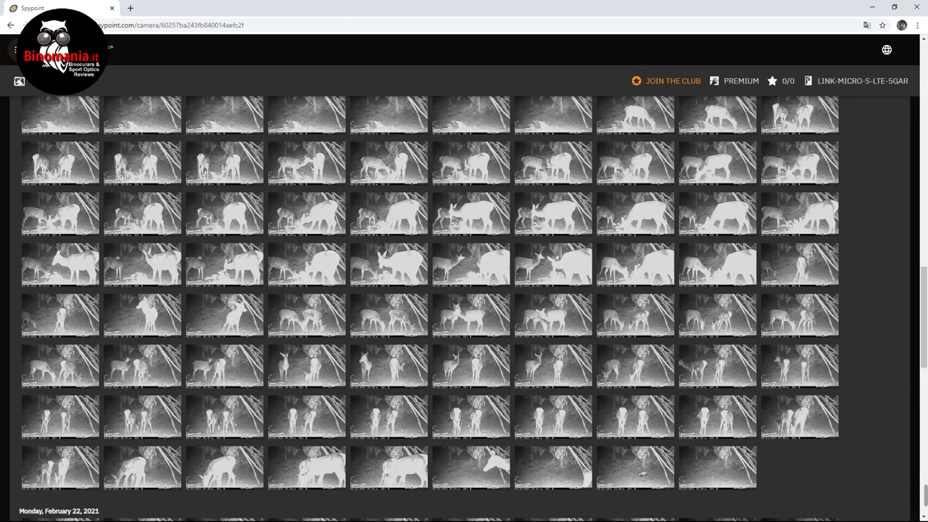
- Open the Camera Status page of the LINK-MICRO-S-LTE to examine its battery, signal, SD card and firmware details
{"action": "left_click", "coordinate": [14, 49]}
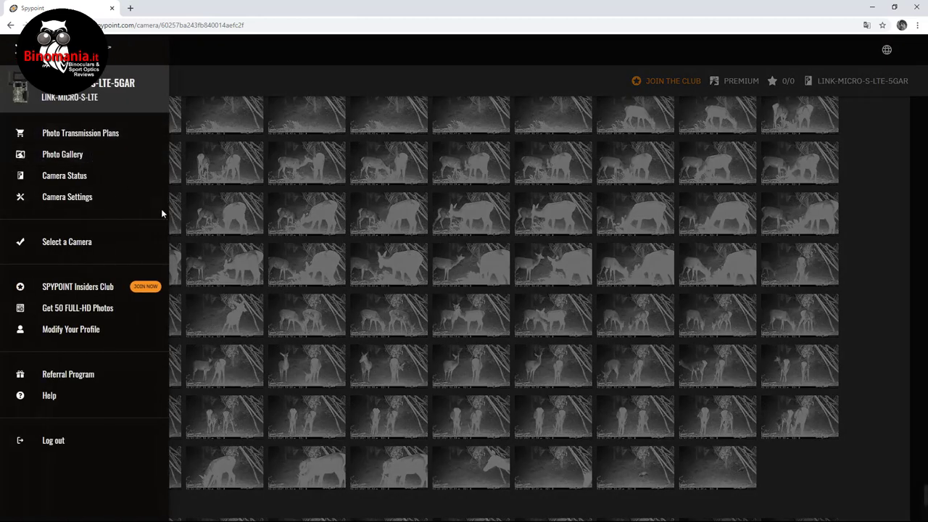
{"action": "left_click", "coordinate": [62, 179]}
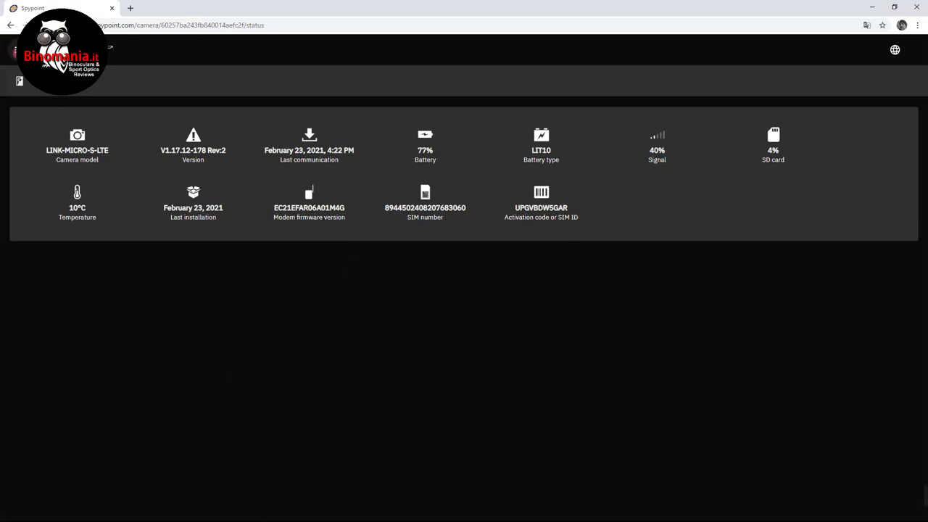
- Open the Camera Settings of the LINK-MICRO-S-LTE and look over the Basic, Cellular setup and Advanced configuration sections
{"action": "left_click", "coordinate": [15, 50]}
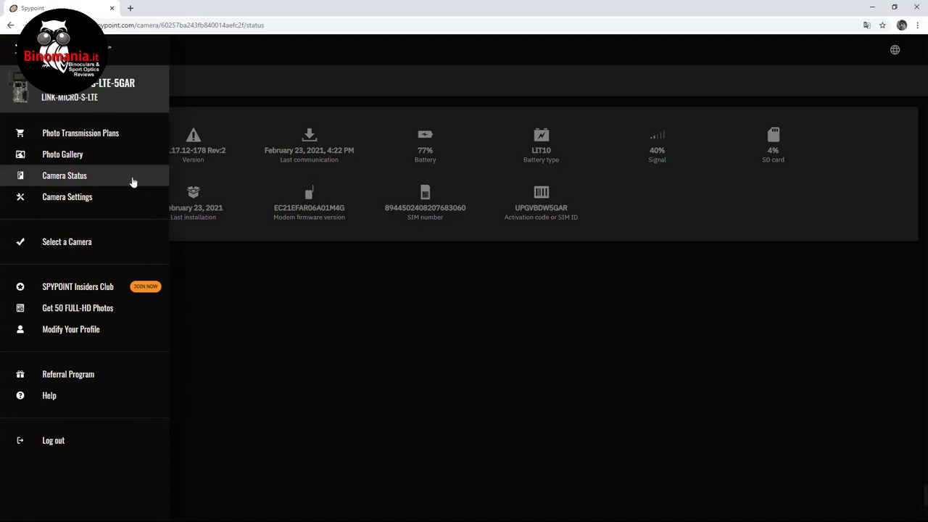
{"action": "left_click", "coordinate": [56, 196]}
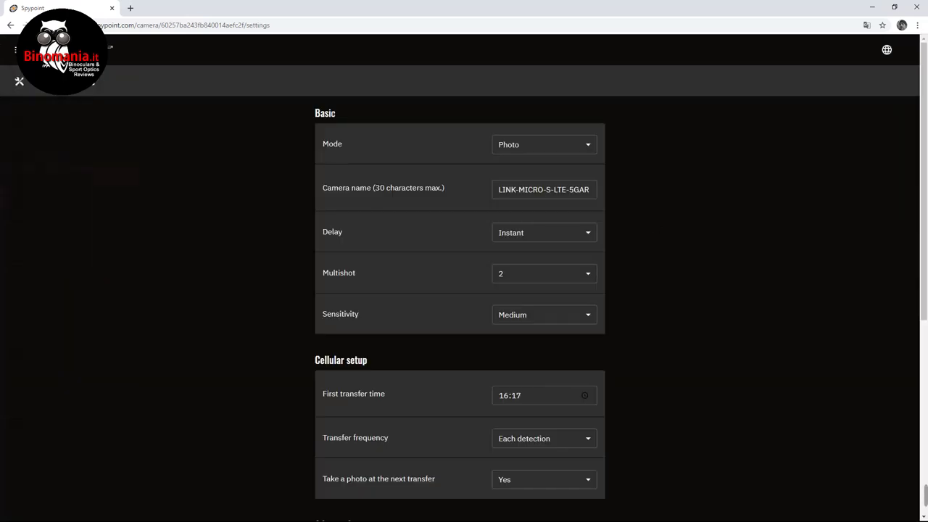
{"action": "scroll", "coordinate": [355, 290], "scroll_direction": "down", "scroll_amount": 2}
{"action": "scroll", "coordinate": [358, 276], "scroll_direction": "down", "scroll_amount": 3}
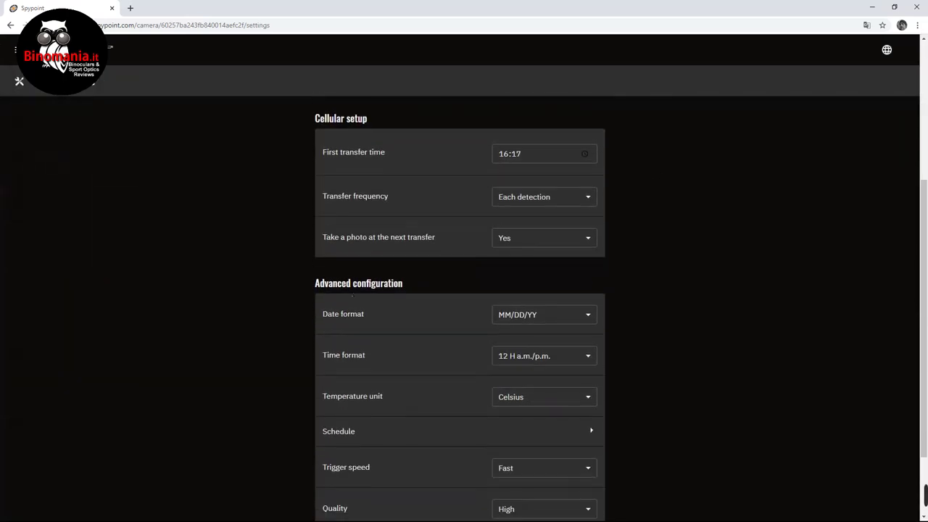
{"action": "scroll", "coordinate": [361, 311], "scroll_direction": "up", "scroll_amount": 3}
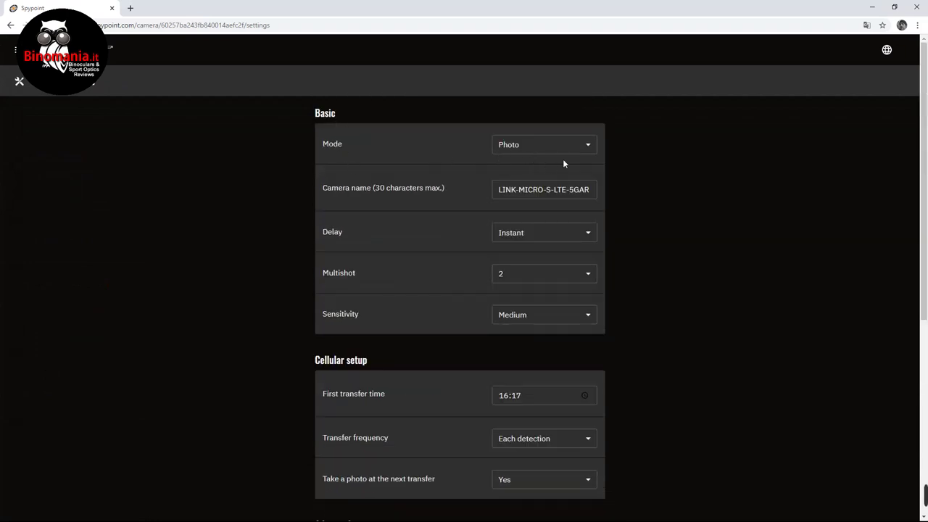
- Check the available Mode and Delay options in the Basic settings without choosing a different value
{"action": "left_click", "coordinate": [589, 149]}
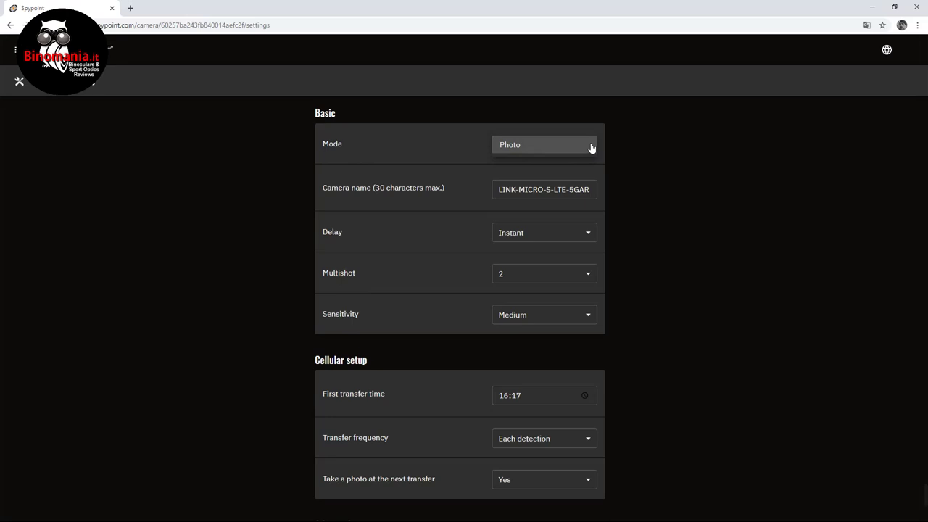
{"action": "left_click", "coordinate": [360, 186]}
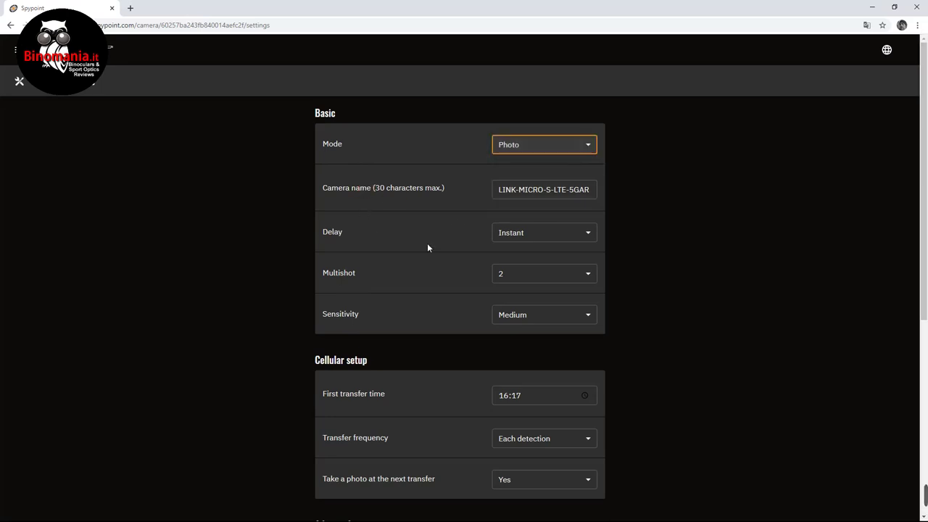
{"action": "left_click", "coordinate": [588, 234]}
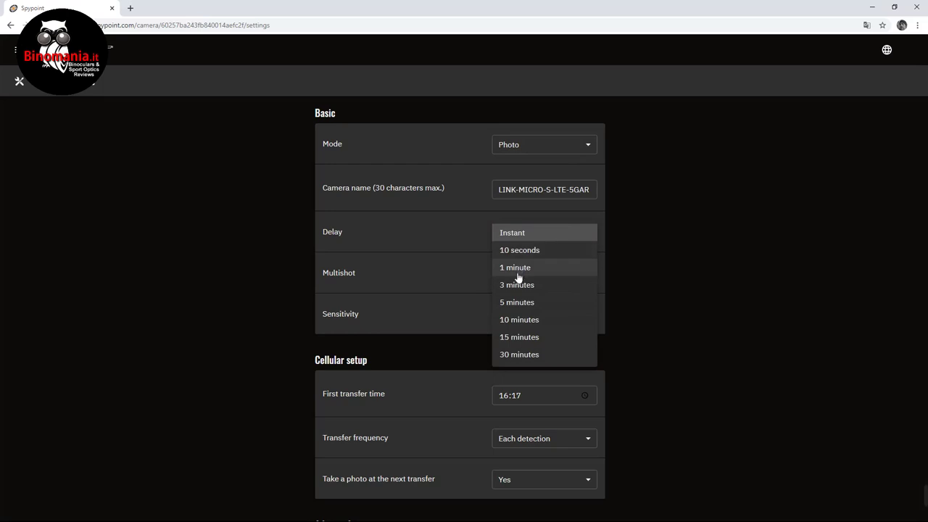
{"action": "left_click", "coordinate": [436, 273]}
- Check the Multishot options, choosing 2, and look at the available Sensitivity levels without changing the selection
{"action": "left_click", "coordinate": [586, 278]}
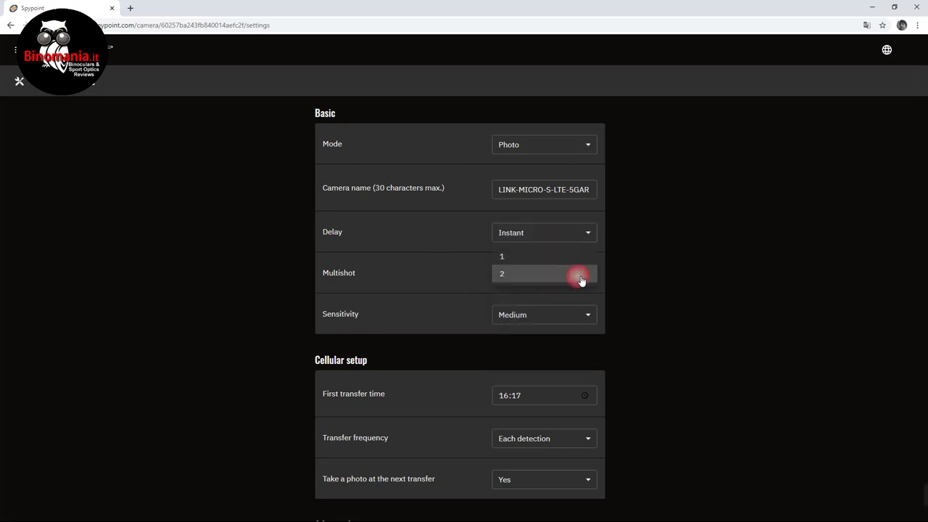
{"action": "left_click", "coordinate": [504, 276]}
{"action": "left_click", "coordinate": [587, 317]}
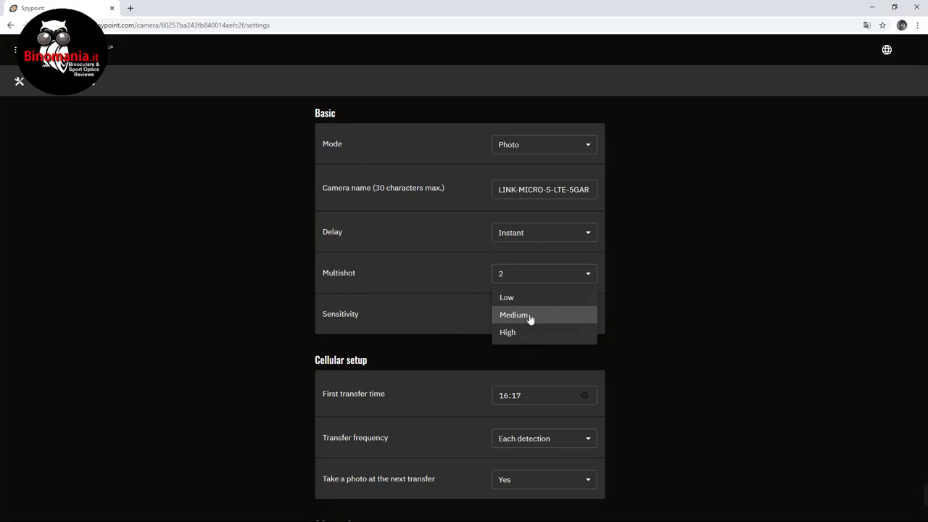
{"action": "left_click", "coordinate": [453, 317]}
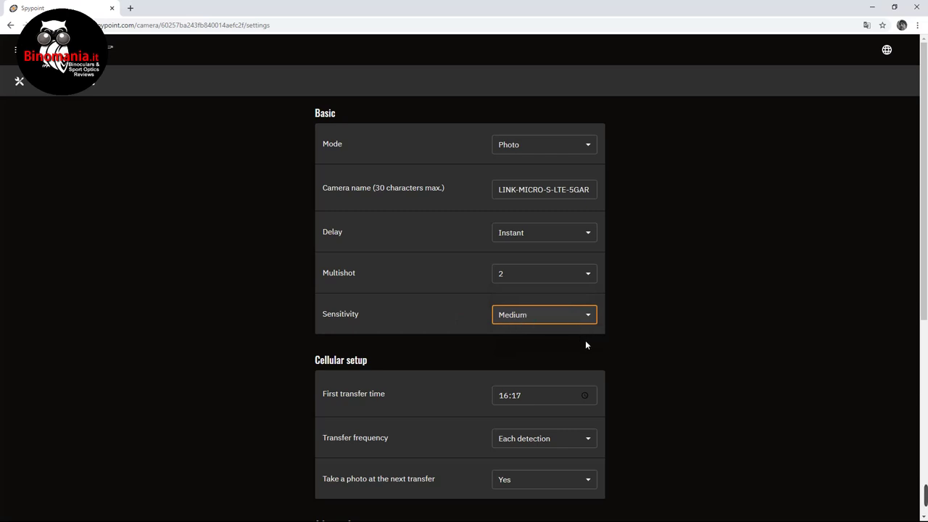
- Examine the First transfer time in the Cellular setup and the available Transfer frequency options, leaving both as they are
{"action": "scroll", "coordinate": [584, 347], "scroll_direction": "down", "scroll_amount": 2}
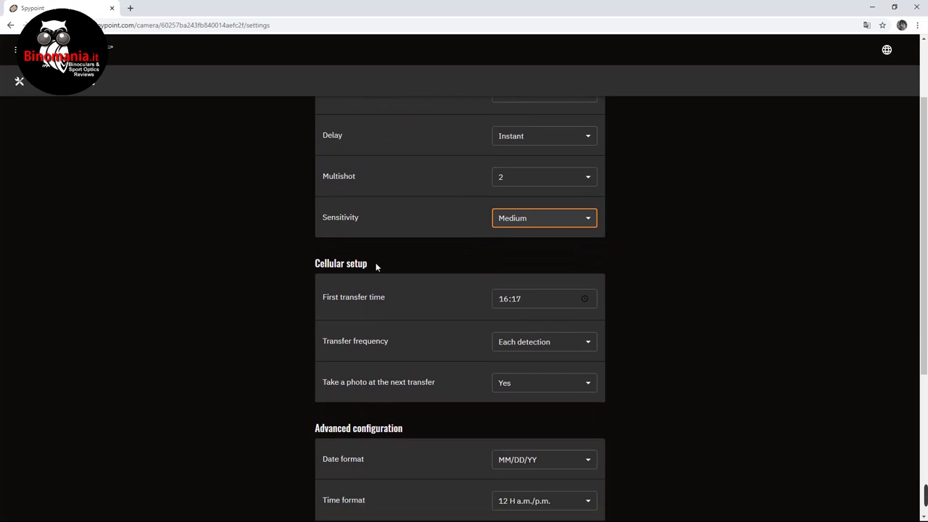
{"action": "left_click_drag", "start_coordinate": [388, 300], "coordinate": [322, 302]}
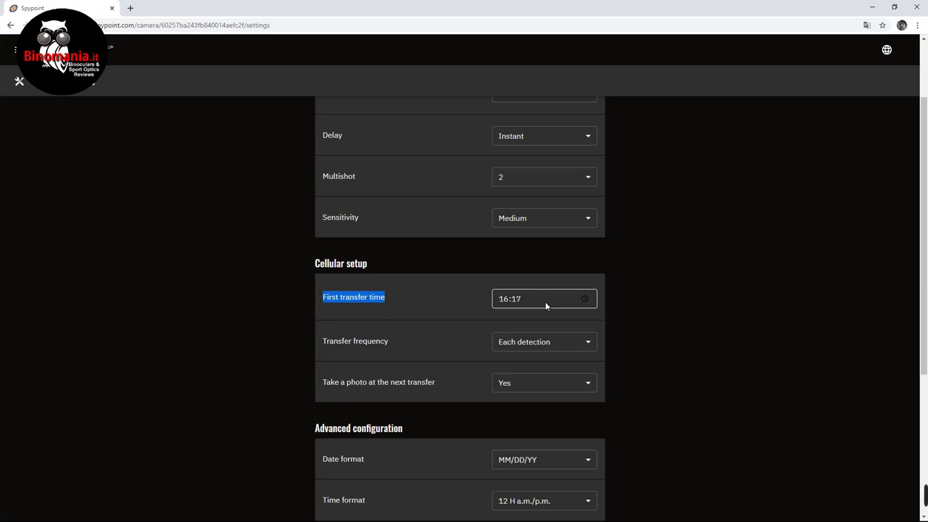
{"action": "left_click", "coordinate": [588, 346]}
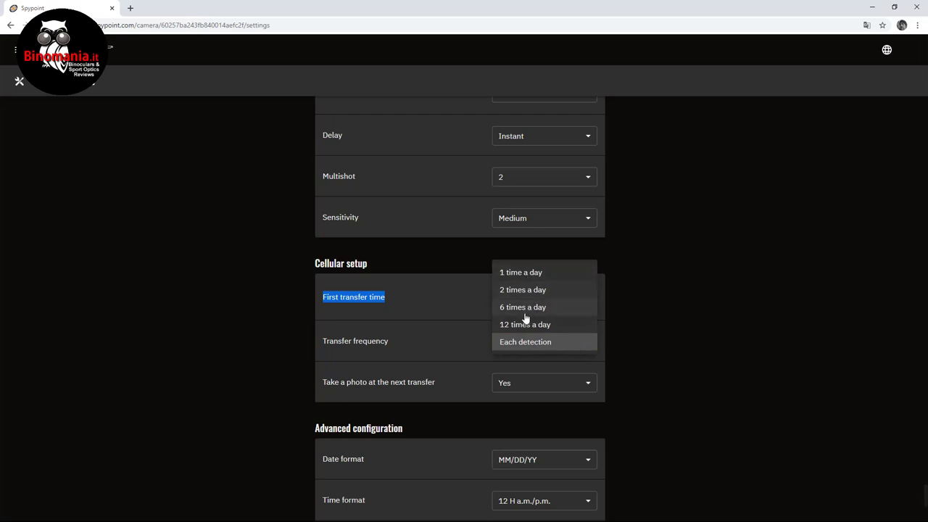
{"action": "left_click", "coordinate": [476, 342]}
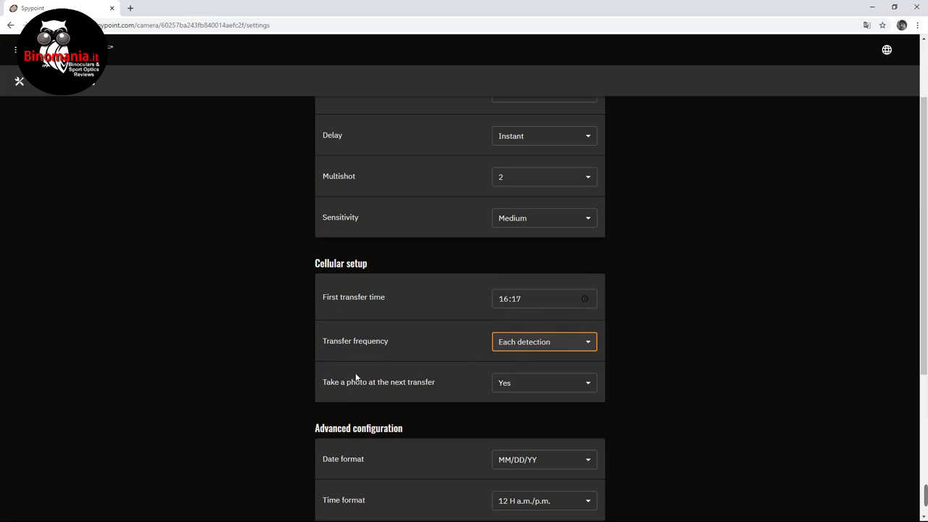
- Examine the option to take a photo at the next transfer and choose Yes for it
{"action": "left_click_drag", "start_coordinate": [335, 382], "coordinate": [452, 381]}
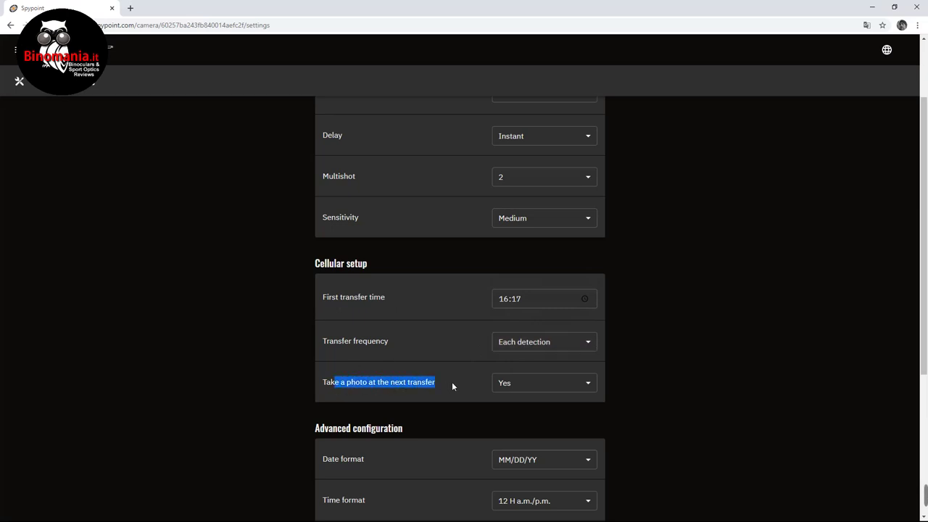
{"action": "left_click", "coordinate": [589, 383]}
{"action": "left_click", "coordinate": [549, 386]}
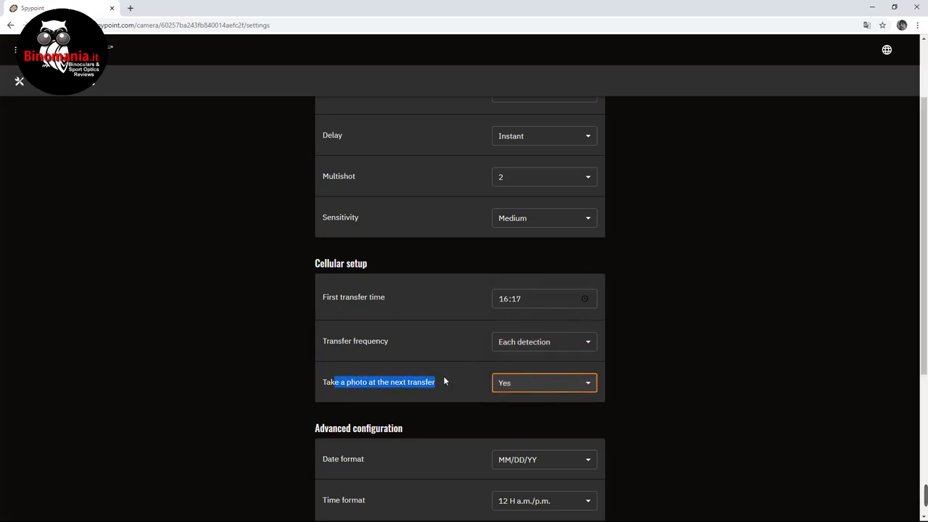
- Go to the Advanced configuration and check the available Date format options without choosing a different one
{"action": "scroll", "coordinate": [467, 383], "scroll_direction": "down", "scroll_amount": 2}
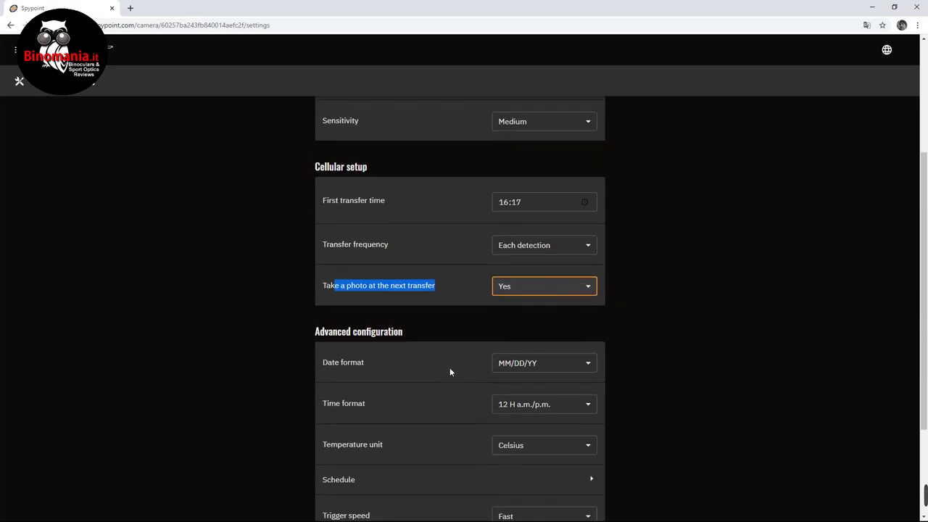
{"action": "scroll", "coordinate": [414, 317], "scroll_direction": "down", "scroll_amount": 1}
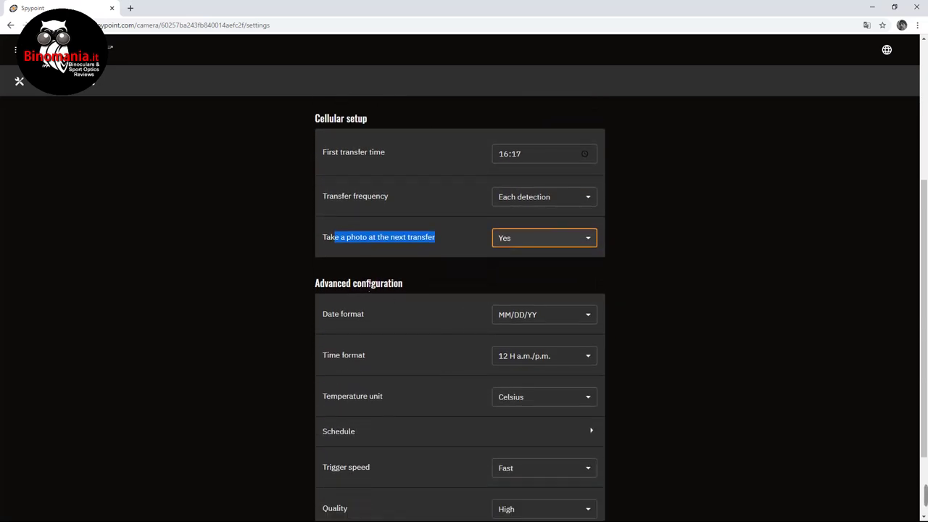
{"action": "scroll", "coordinate": [467, 332], "scroll_direction": "down", "scroll_amount": 2}
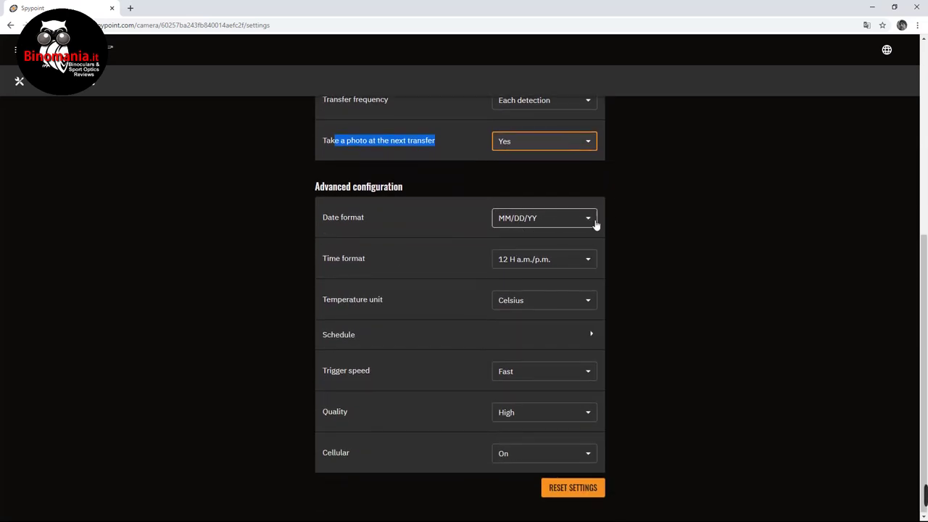
{"action": "left_click", "coordinate": [596, 221]}
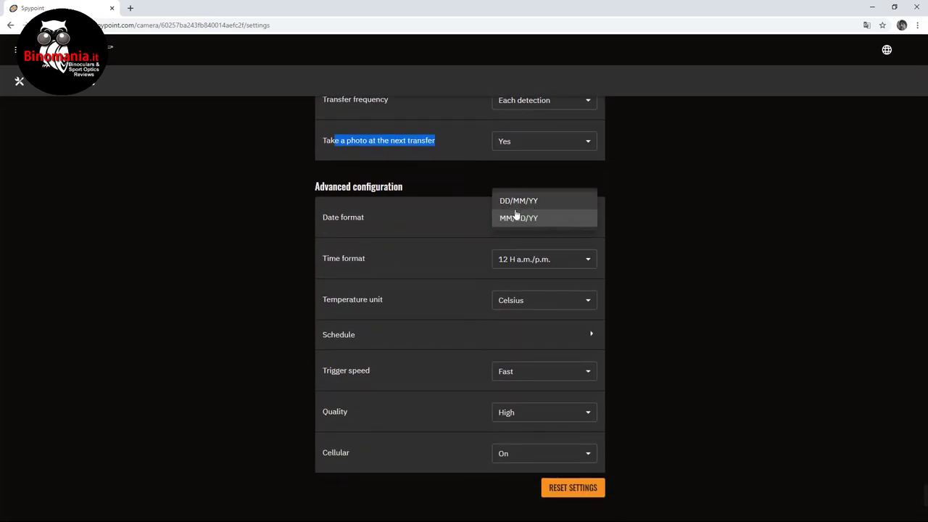
{"action": "left_click", "coordinate": [460, 231]}
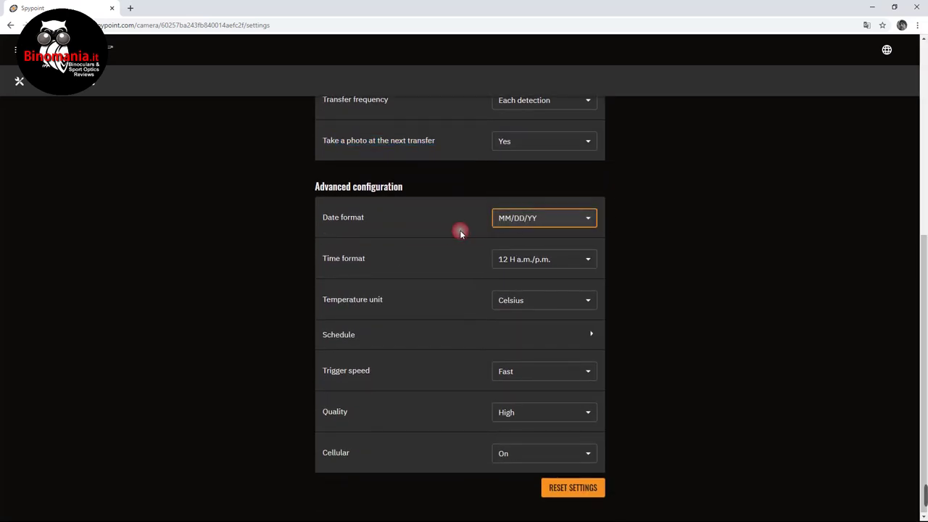
- Check the available Time format and Temperature unit options in the Advanced configuration without changing either selection
{"action": "left_click", "coordinate": [588, 266]}
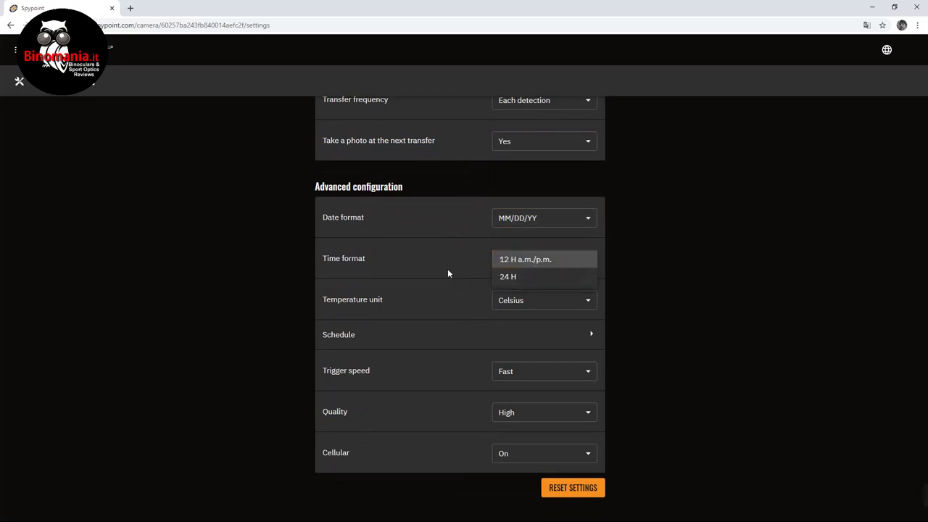
{"action": "left_click", "coordinate": [404, 297]}
{"action": "left_click", "coordinate": [588, 300]}
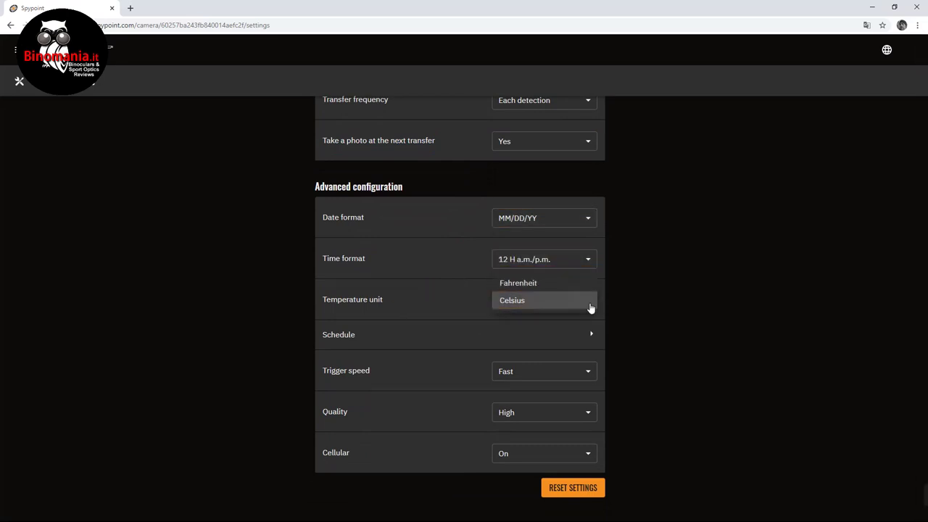
{"action": "left_click", "coordinate": [565, 329]}
- Examine the weekly Schedule with its Start and End times for each day, and close it without setting any times
{"action": "left_click", "coordinate": [590, 335]}
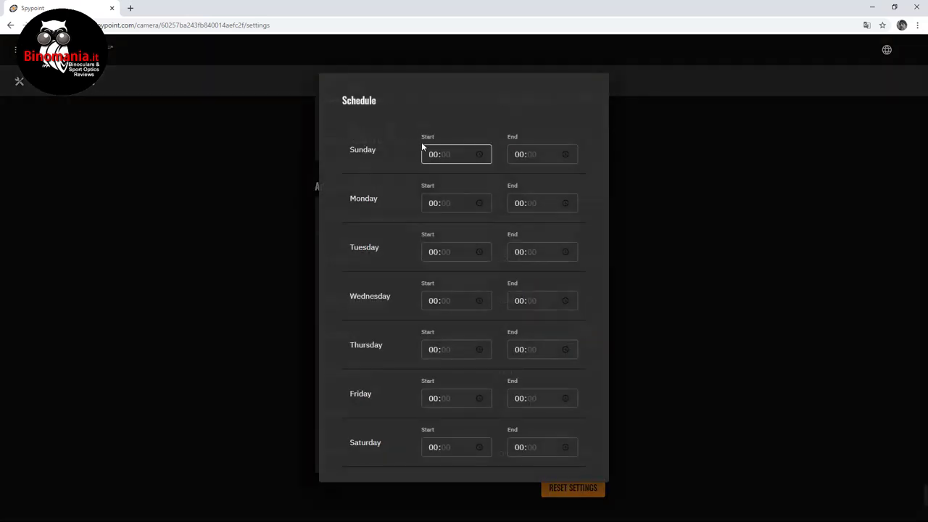
{"action": "left_click", "coordinate": [543, 159]}
{"action": "left_click", "coordinate": [201, 293]}
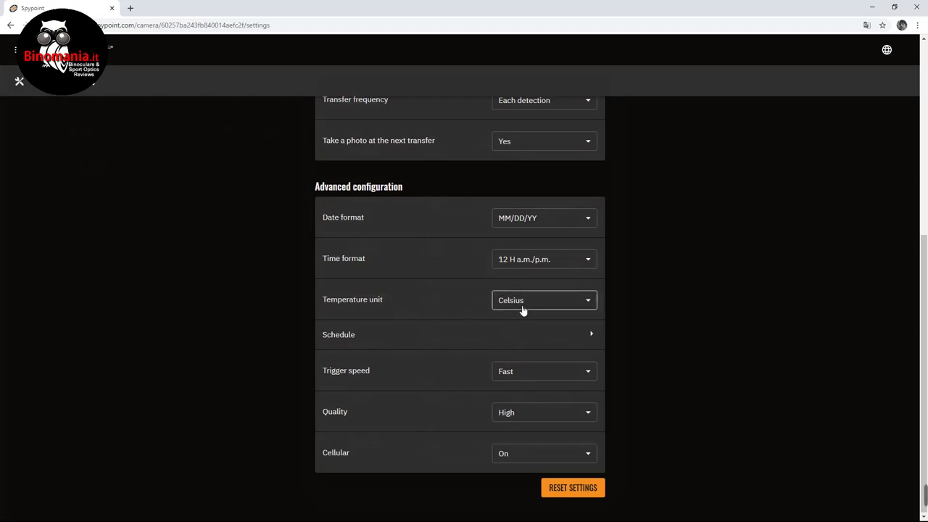
{"action": "left_click", "coordinate": [594, 334]}
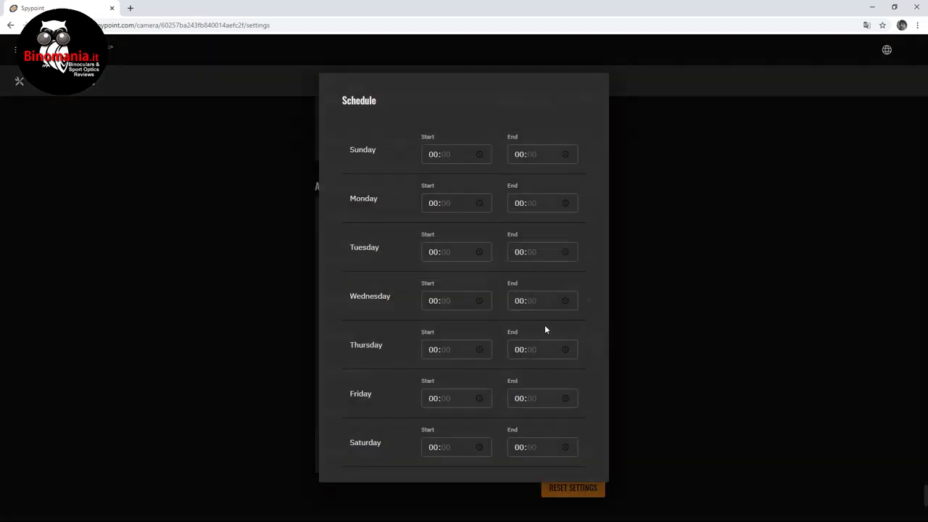
{"action": "left_click", "coordinate": [152, 186]}
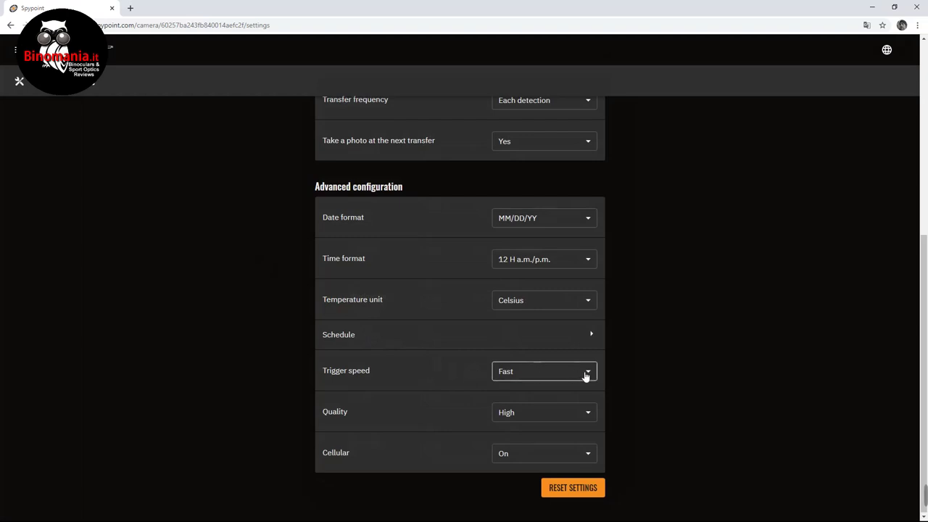
- Check the Trigger speed options, keeping Fast, and look at the available Quality levels without choosing a different one
{"action": "left_click", "coordinate": [584, 372]}
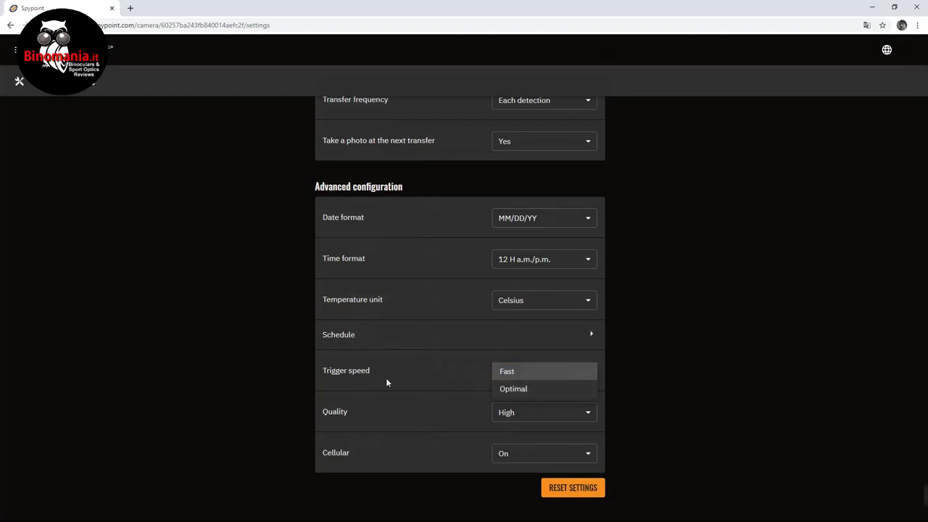
{"action": "left_click", "coordinate": [509, 372]}
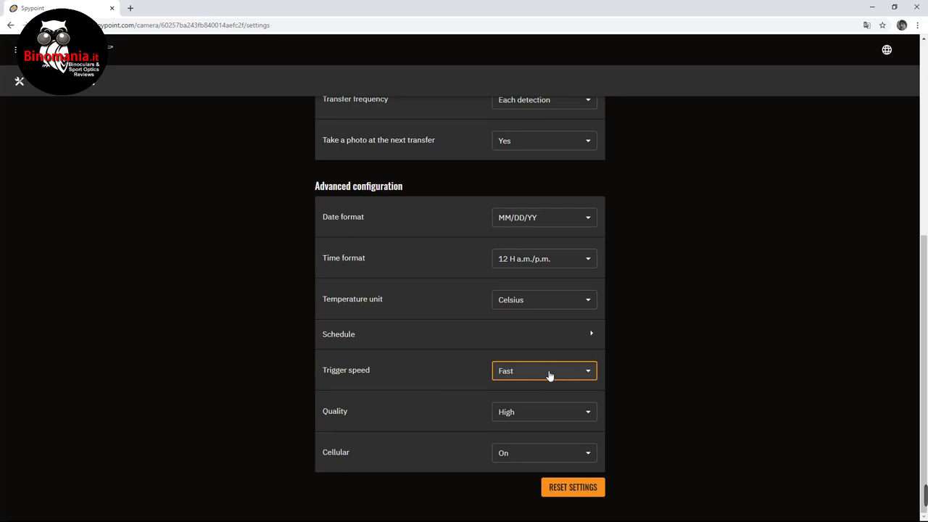
{"action": "left_click", "coordinate": [584, 416]}
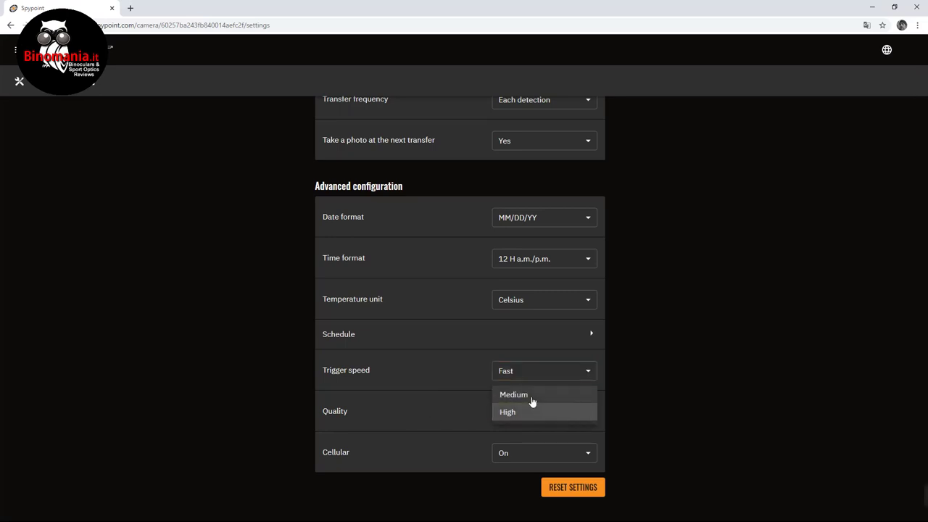
{"action": "left_click", "coordinate": [354, 421]}
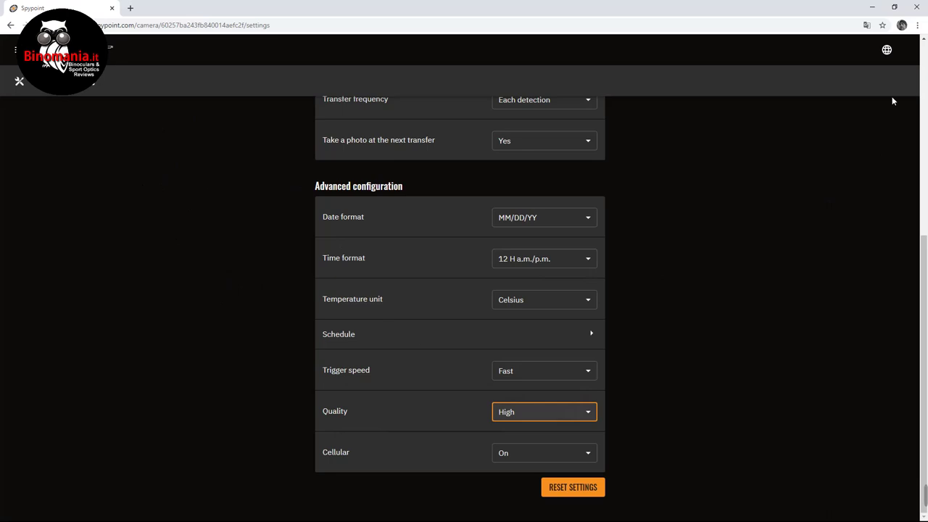
- Check the Cellular options without changing the selection, and review the Basic, Cellular setup and Advanced configuration settings once more
{"action": "left_click", "coordinate": [574, 456]}
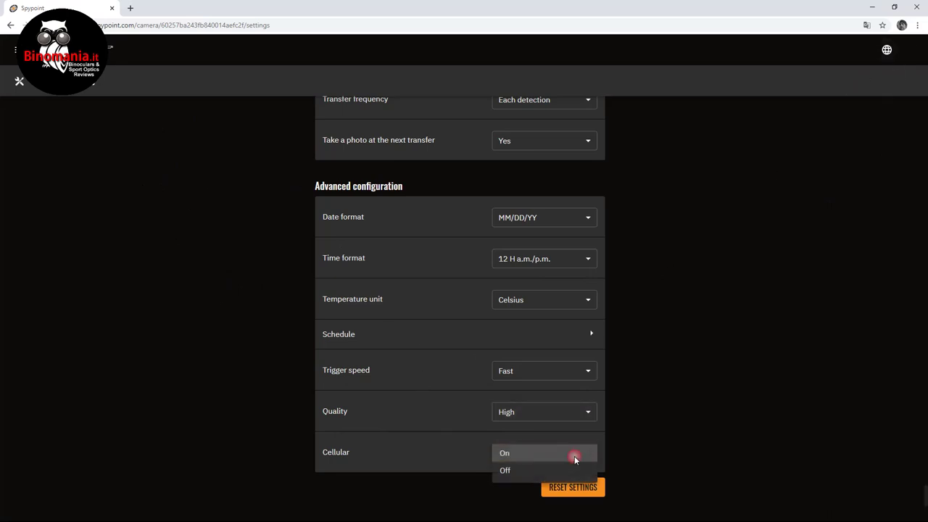
{"action": "left_click", "coordinate": [420, 456]}
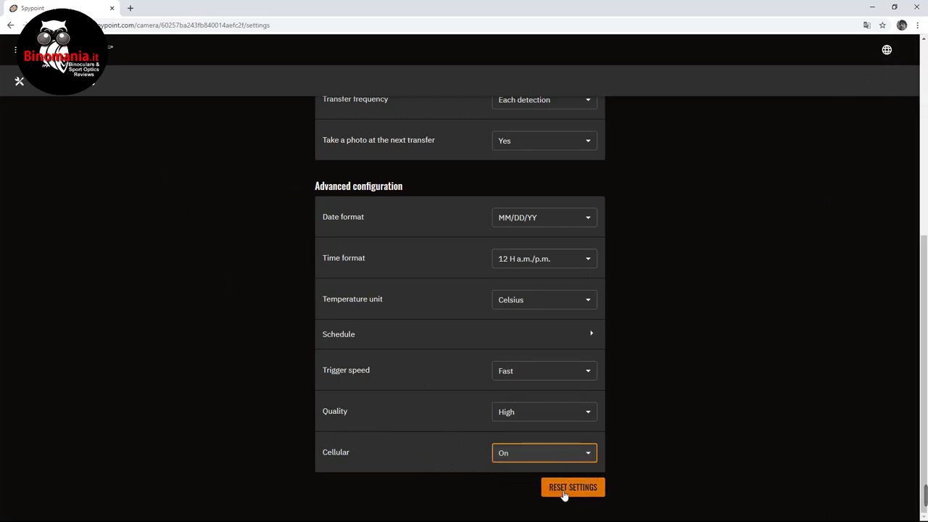
{"action": "scroll", "coordinate": [591, 491], "scroll_direction": "up", "scroll_amount": 5}
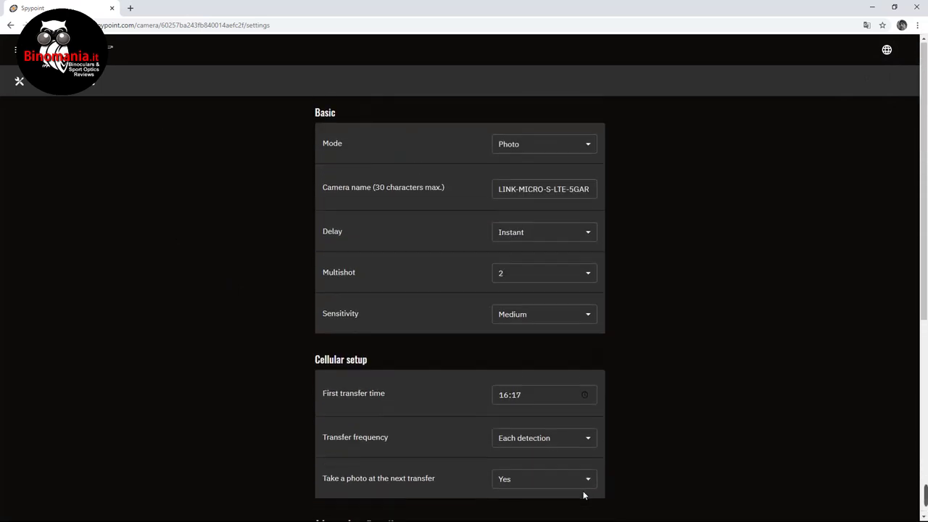
{"action": "scroll", "coordinate": [587, 489], "scroll_direction": "down", "scroll_amount": 3}
{"action": "scroll", "coordinate": [588, 481], "scroll_direction": "down", "scroll_amount": 2}
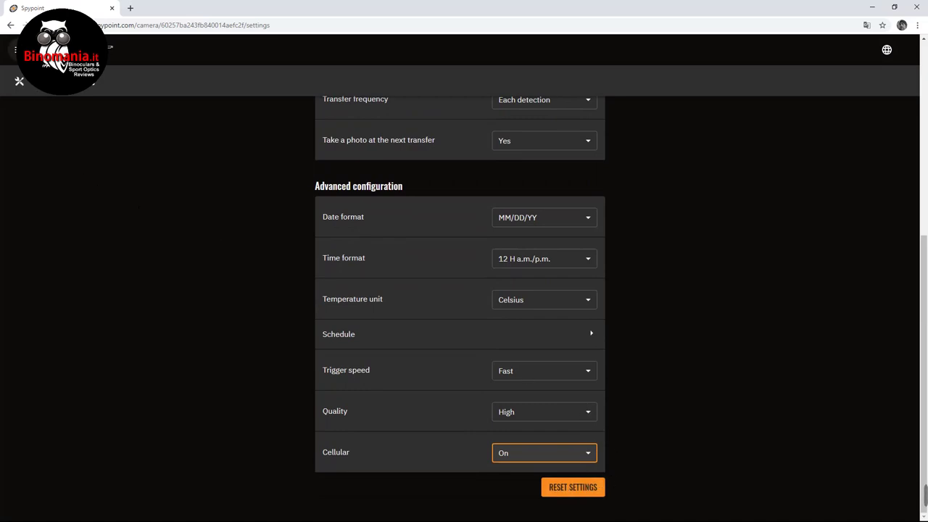
- Go to the Photo Transmission Plans page and highlight this month's photo count for the LINK-MICRO-S-LTE camera
{"action": "left_click", "coordinate": [15, 49]}
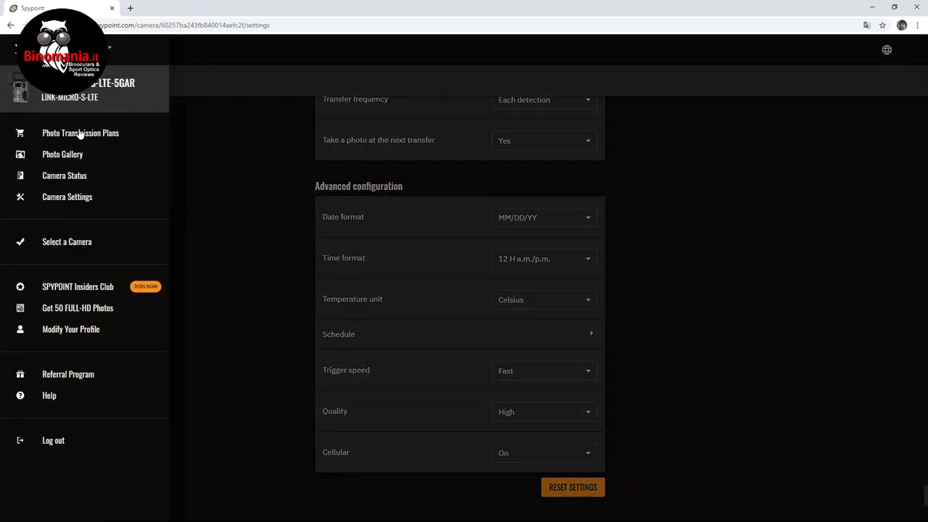
{"action": "left_click", "coordinate": [93, 135]}
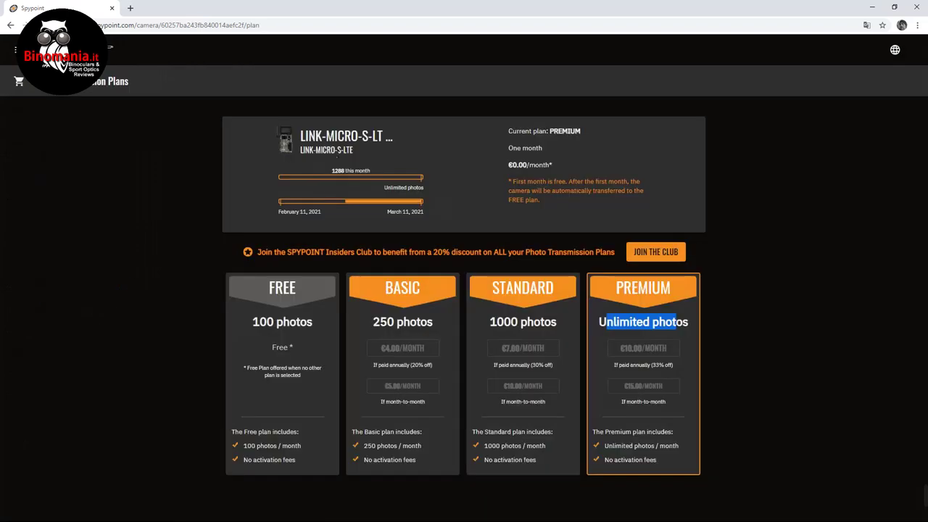
{"action": "double_click", "coordinate": [337, 171]}
{"action": "left_click_drag", "start_coordinate": [350, 177], "coordinate": [371, 174]}
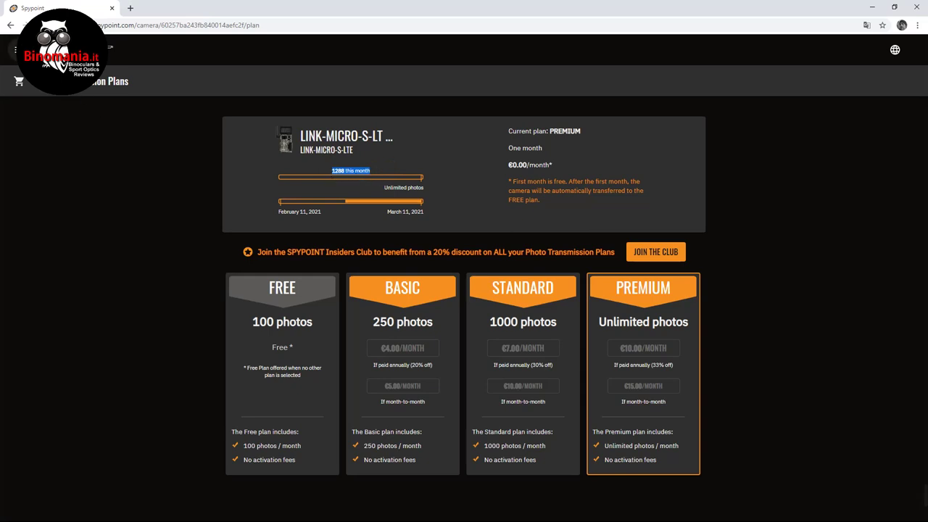
- Go to the SPYPOINT Insiders Club page and examine the purchase benefits, highlighting the discount on Photo Transmission Plans
{"action": "left_click", "coordinate": [15, 49]}
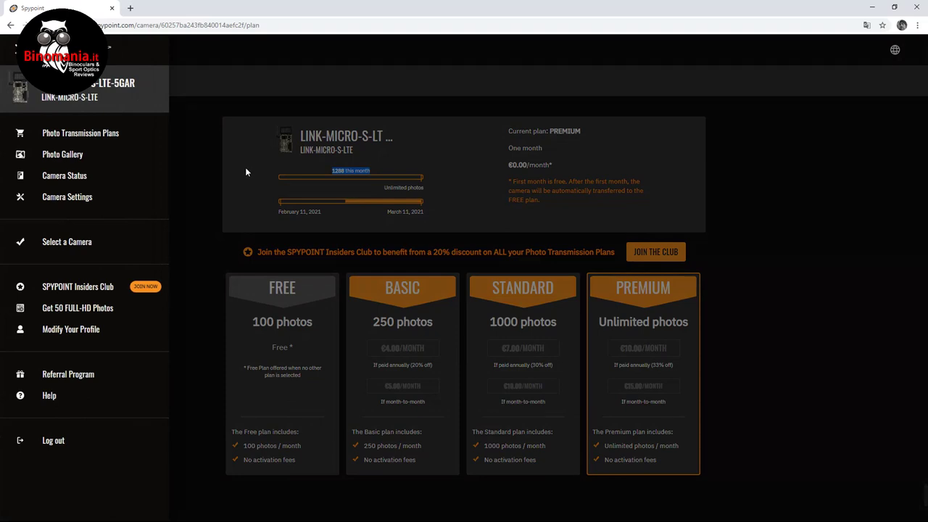
{"action": "left_click", "coordinate": [63, 288]}
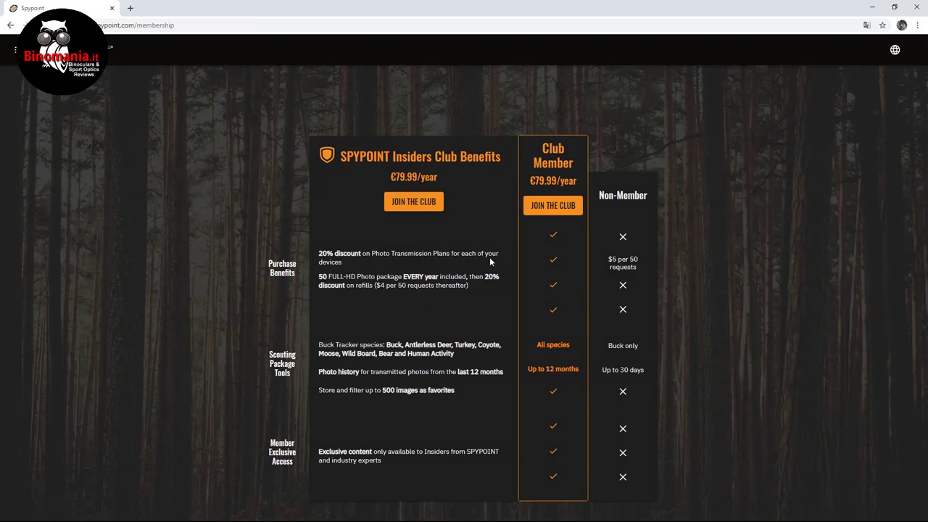
{"action": "left_click_drag", "start_coordinate": [319, 253], "coordinate": [453, 255]}
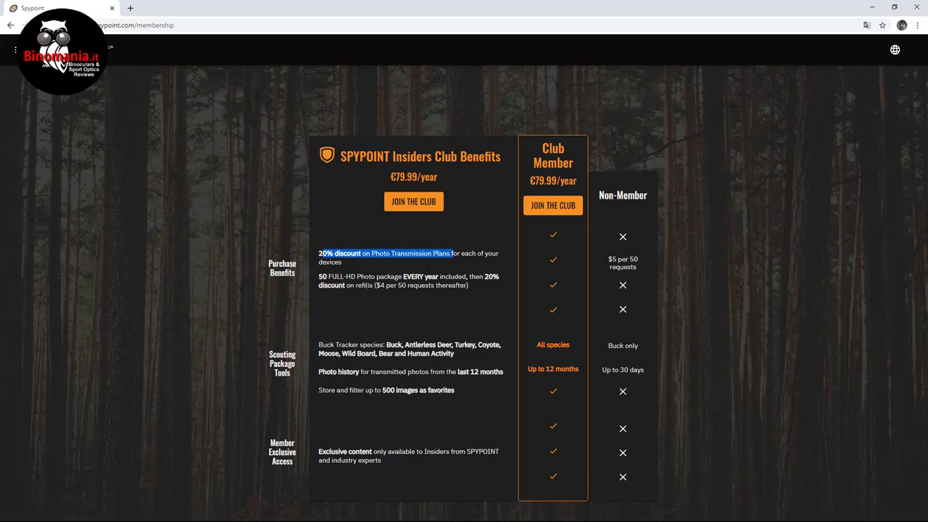
{"action": "left_click", "coordinate": [324, 281]}
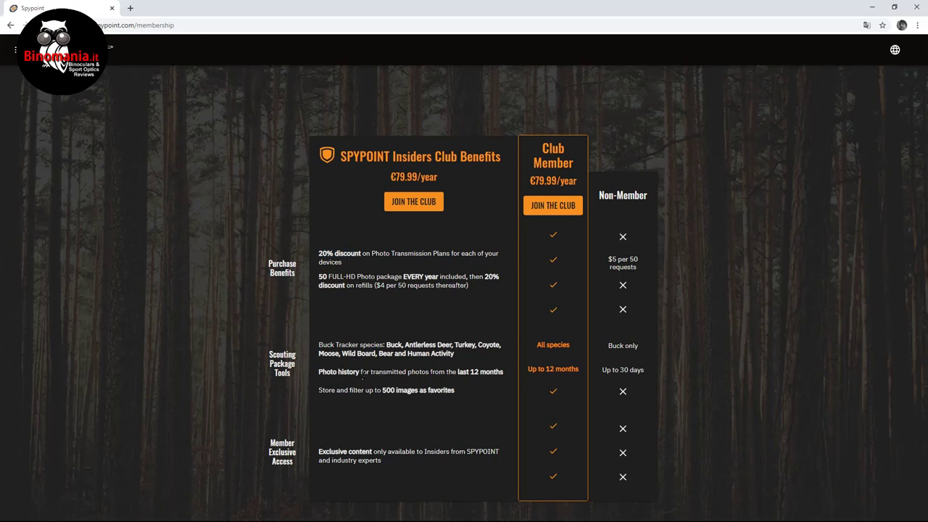
- Examine the club's photo history, favorite images and exclusive content benefits, highlighting each description in turn
{"action": "left_click_drag", "start_coordinate": [356, 377], "coordinate": [495, 377]}
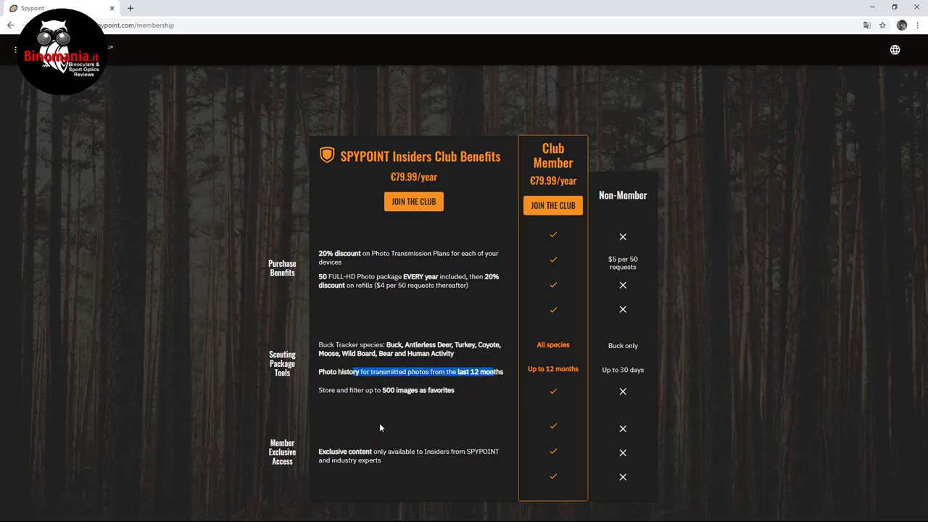
{"action": "left_click", "coordinate": [375, 398]}
{"action": "left_click_drag", "start_coordinate": [319, 392], "coordinate": [380, 398]}
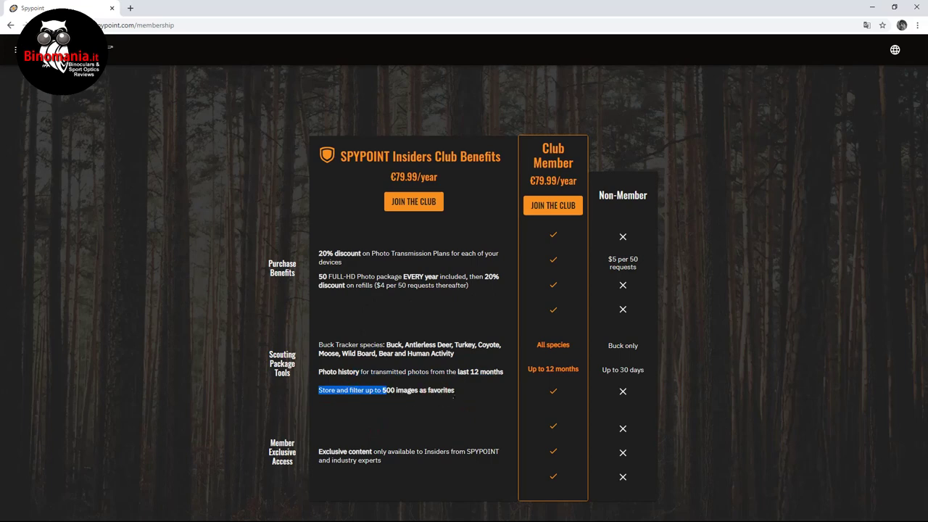
{"action": "left_click_drag", "start_coordinate": [456, 398], "coordinate": [384, 397]}
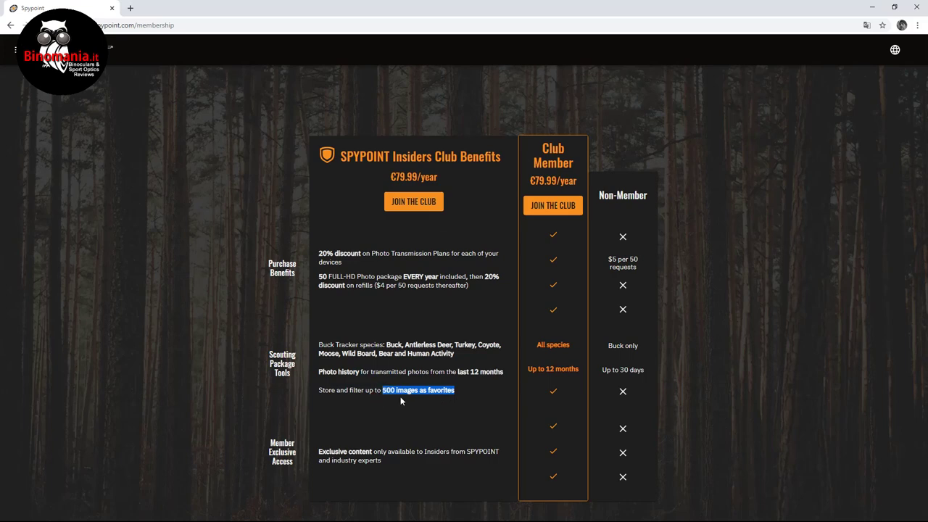
{"action": "left_click_drag", "start_coordinate": [371, 452], "coordinate": [489, 456]}
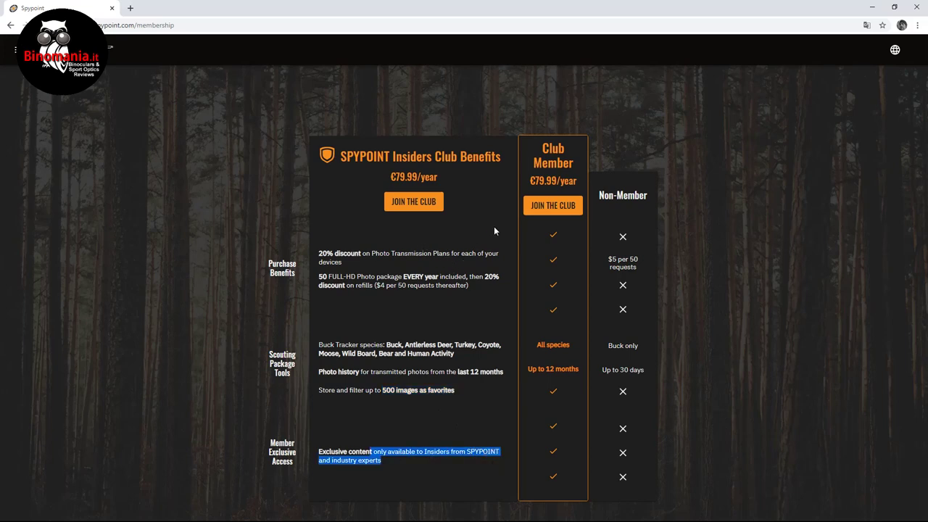
- Open the portal's navigation to reach the other camera and account sections
{"action": "left_click", "coordinate": [15, 49]}
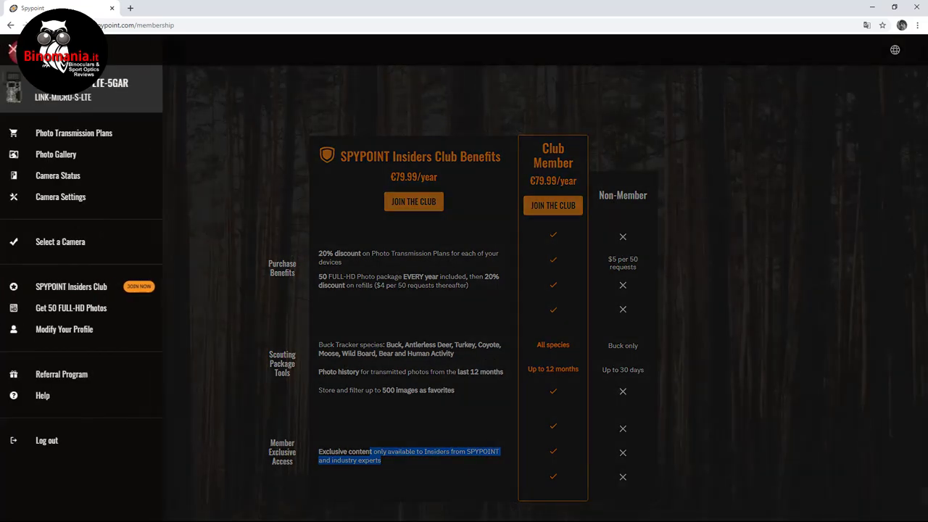